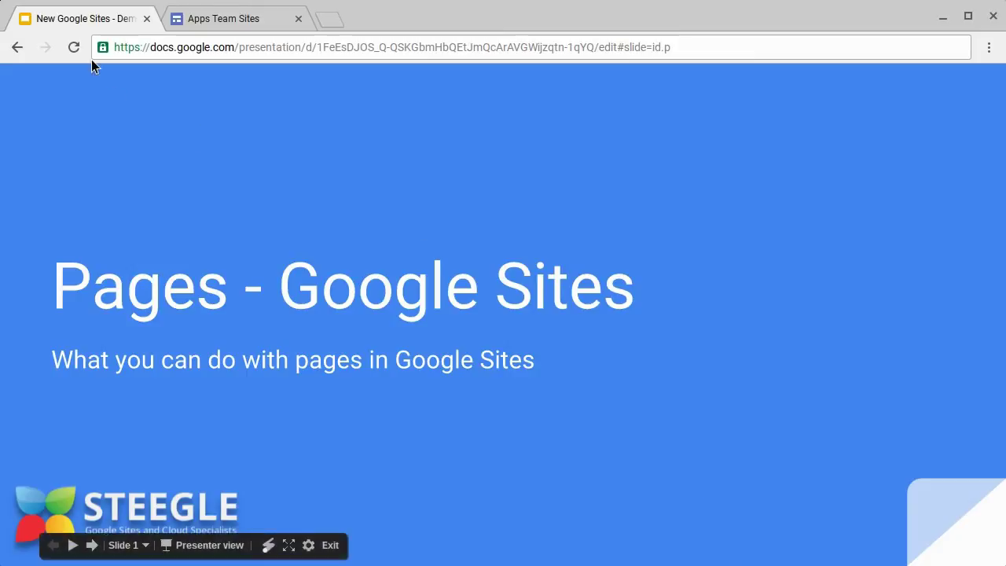
# Advance the deck to the Pages - Capabilities slide, then bring up the Apps Team Sites editor.
pyautogui.click(118, 102)
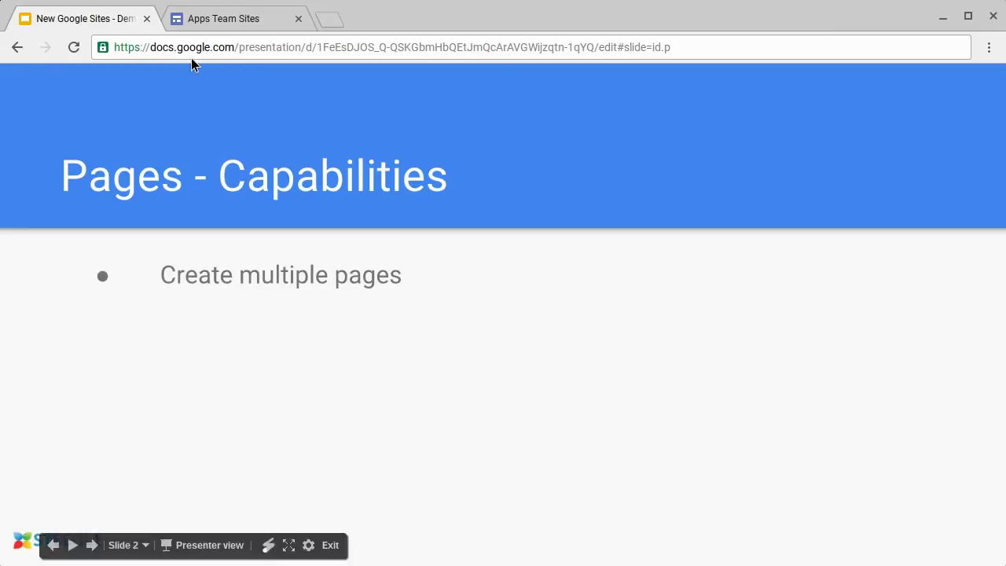
pyautogui.click(219, 24)
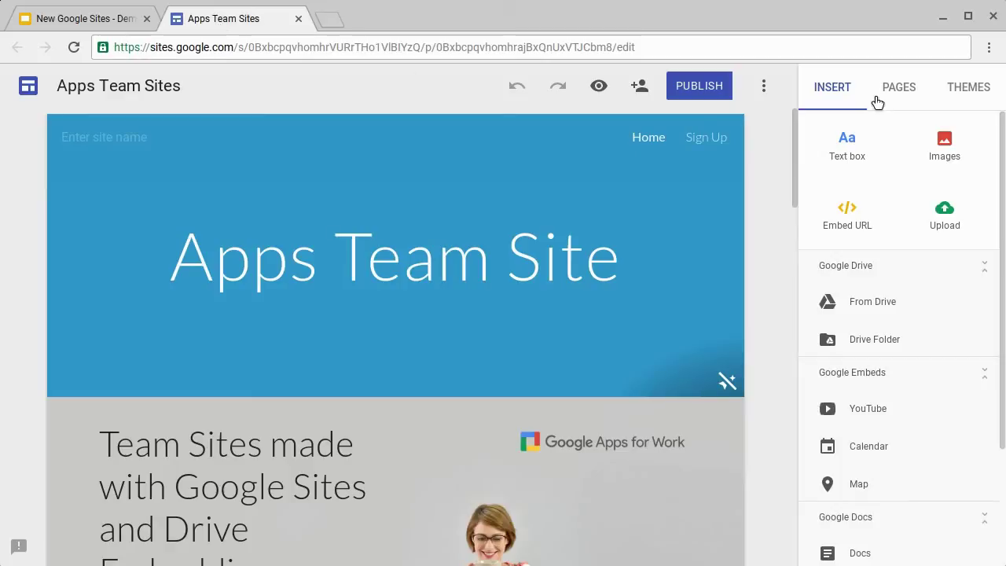
# Create a page named 'Contact', then reveal the 'Automatic navigation' bullet in the slides.
pyautogui.click(907, 98)
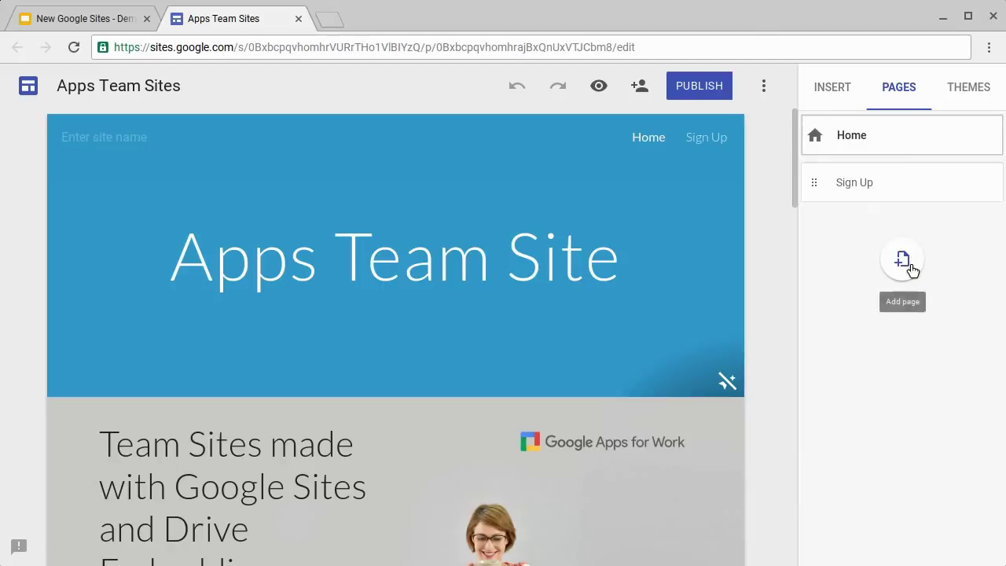
pyautogui.click(910, 268)
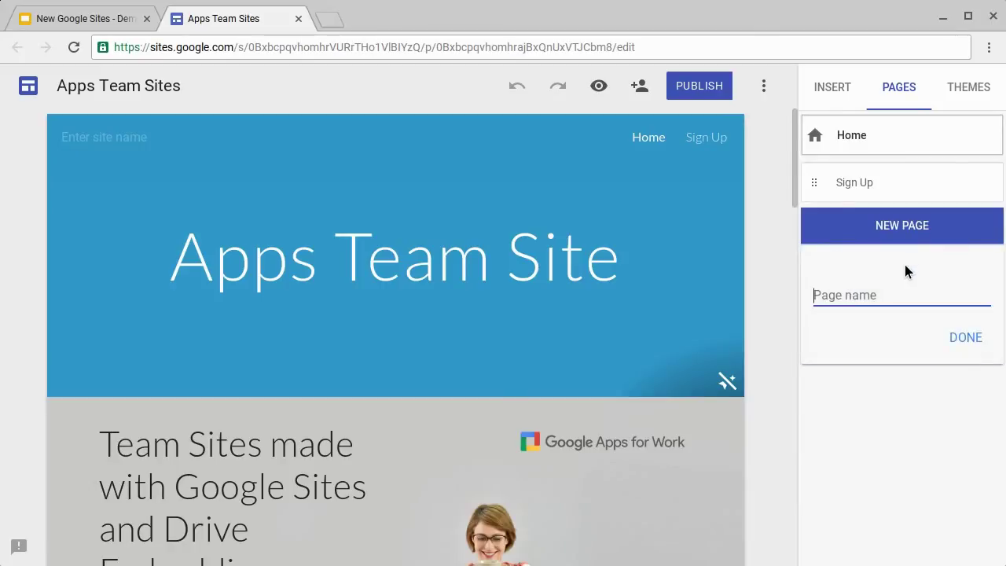
pyautogui.write('Contact')
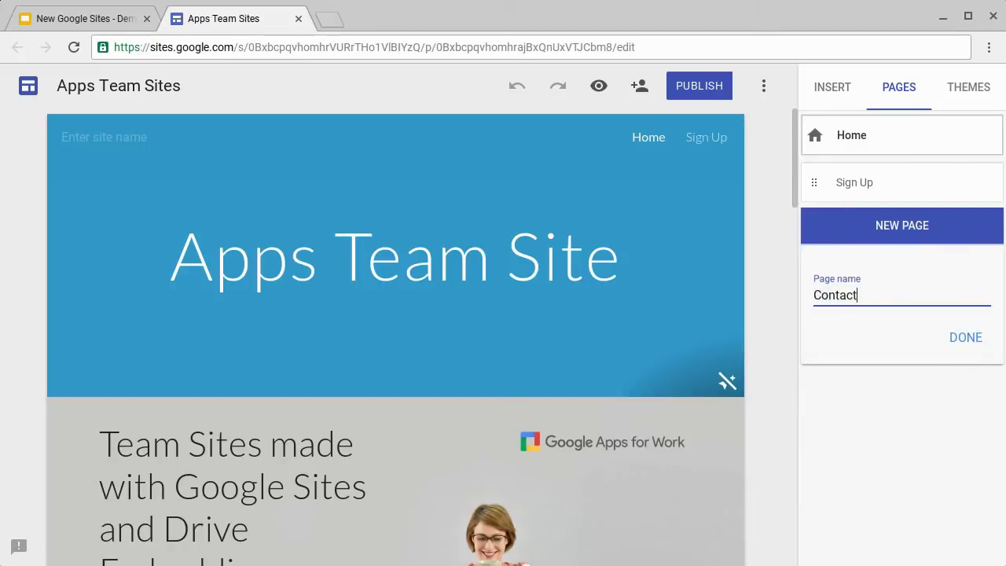
pyautogui.click(981, 338)
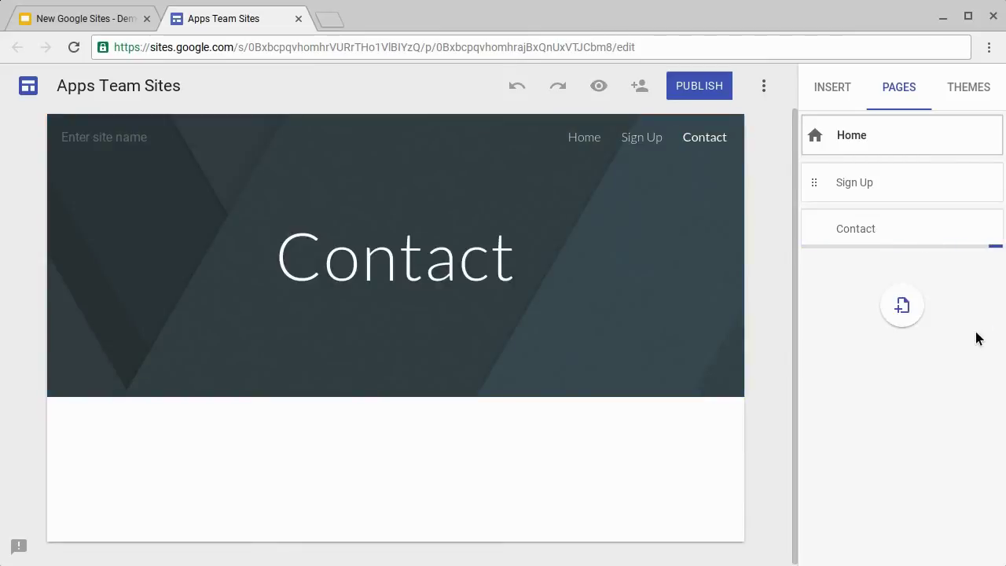
pyautogui.click(115, 25)
pyautogui.press('Right')
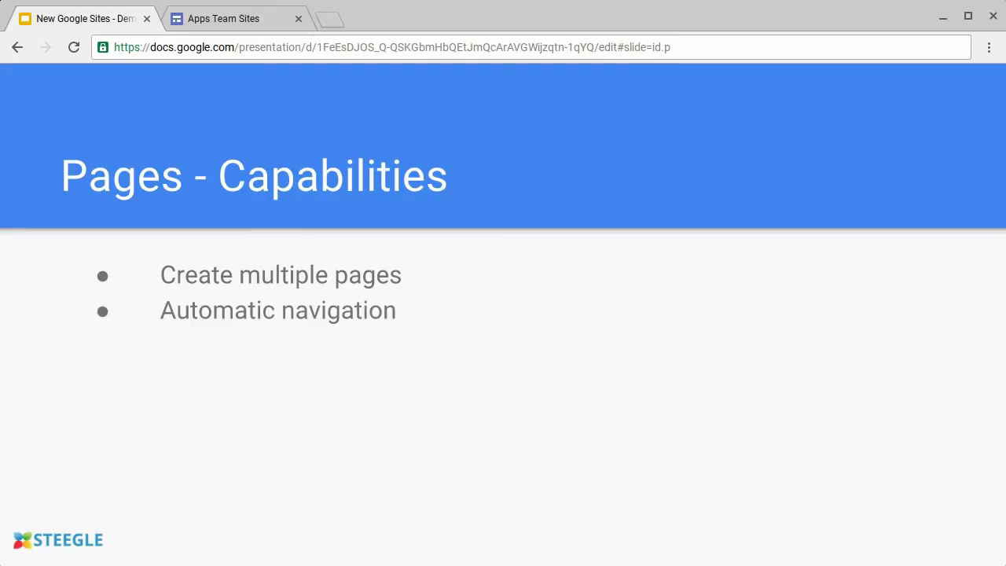
# Drag the Contact page above Sign Up in the Pages panel, alternating with the presentation.
pyautogui.click(231, 18)
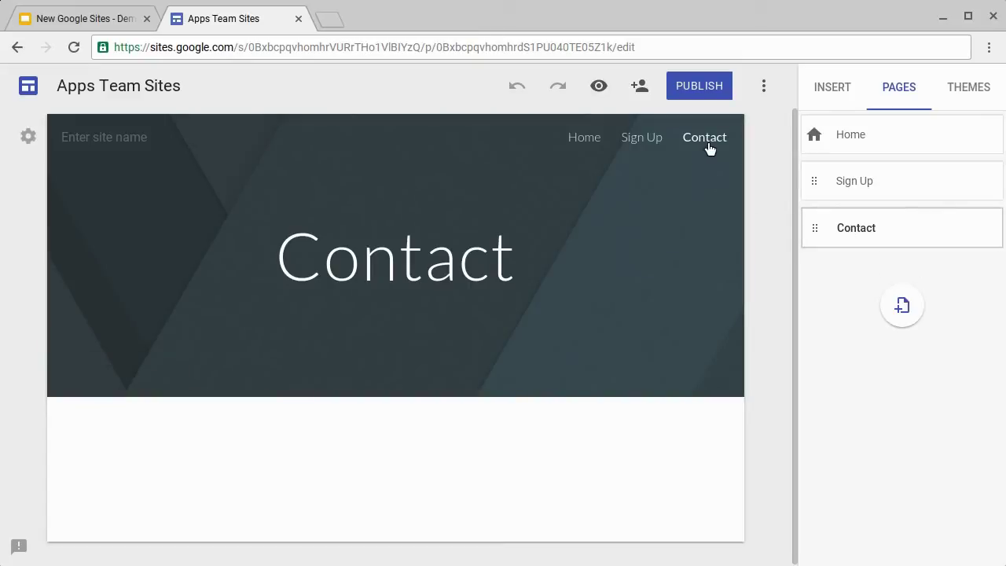
pyautogui.click(103, 28)
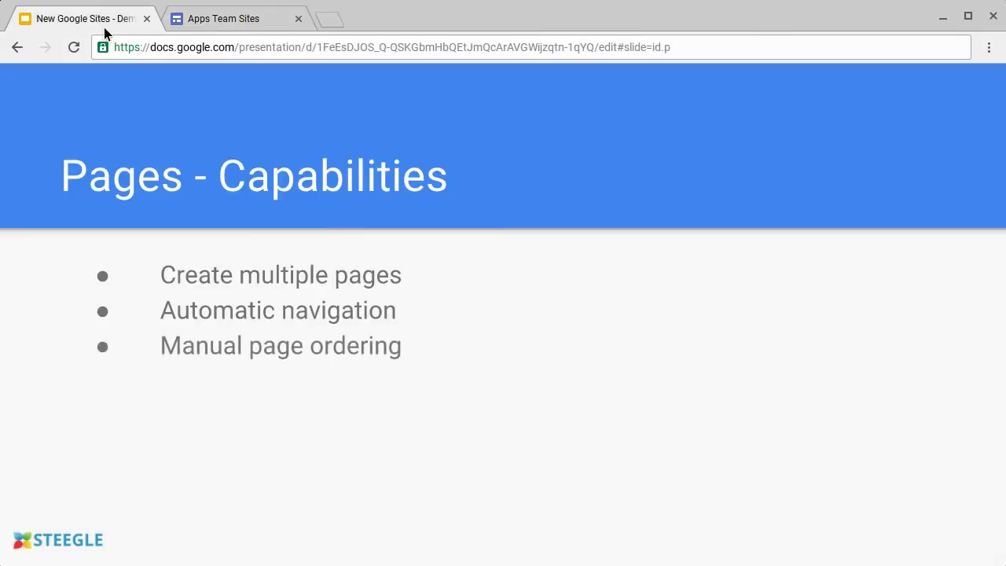
pyautogui.click(181, 27)
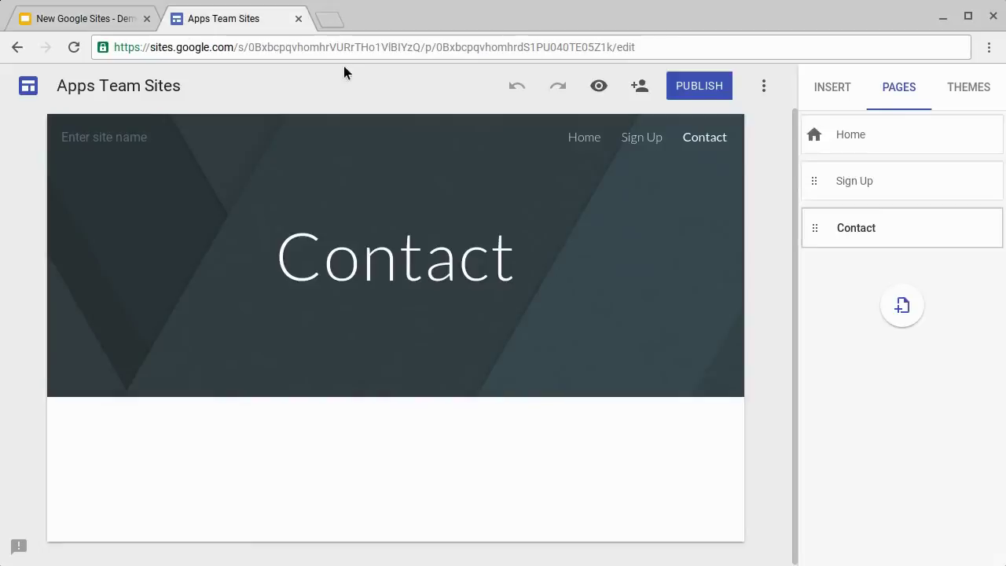
pyautogui.moveTo(869, 231); pyautogui.dragTo(862, 162)
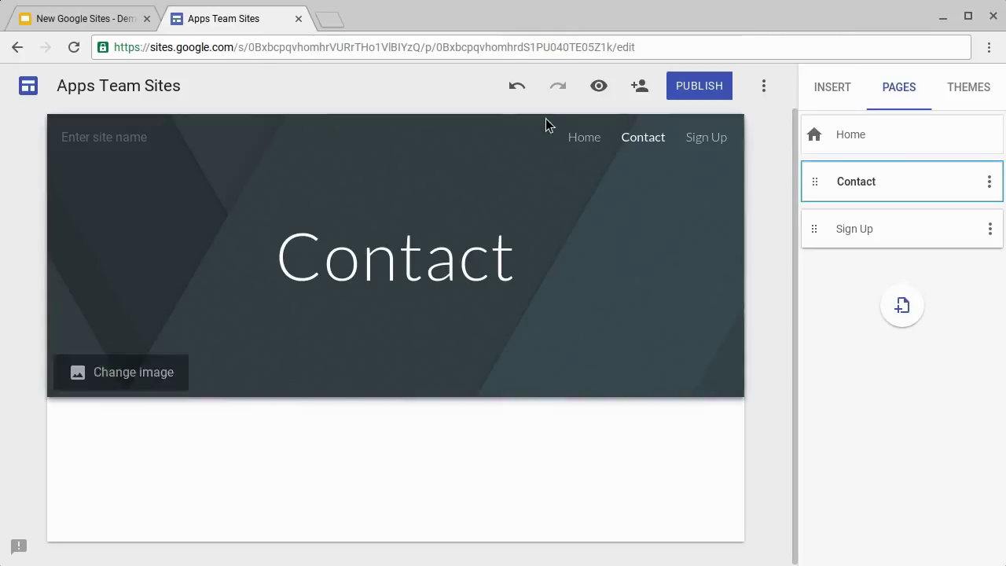
pyautogui.click(119, 21)
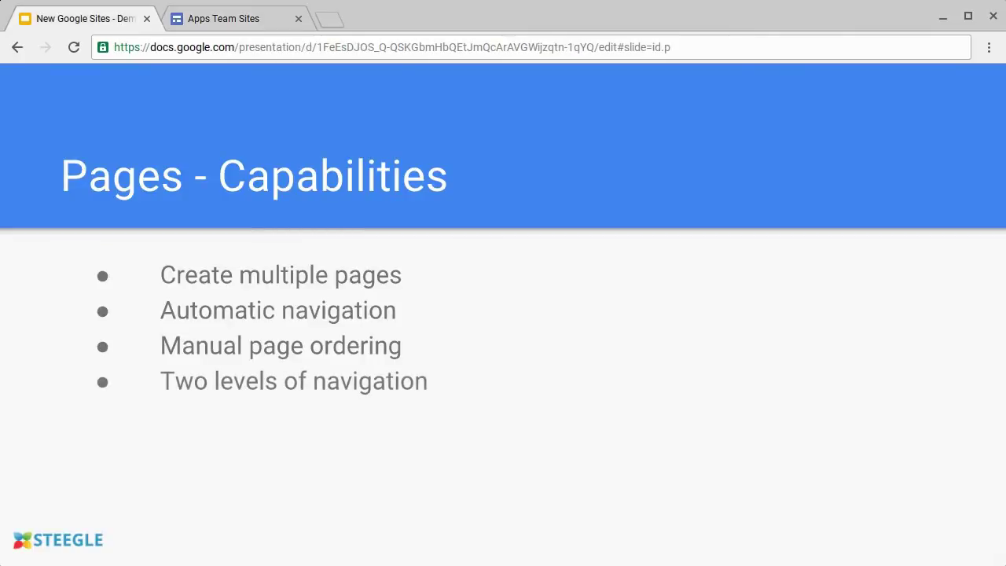
pyautogui.click(194, 29)
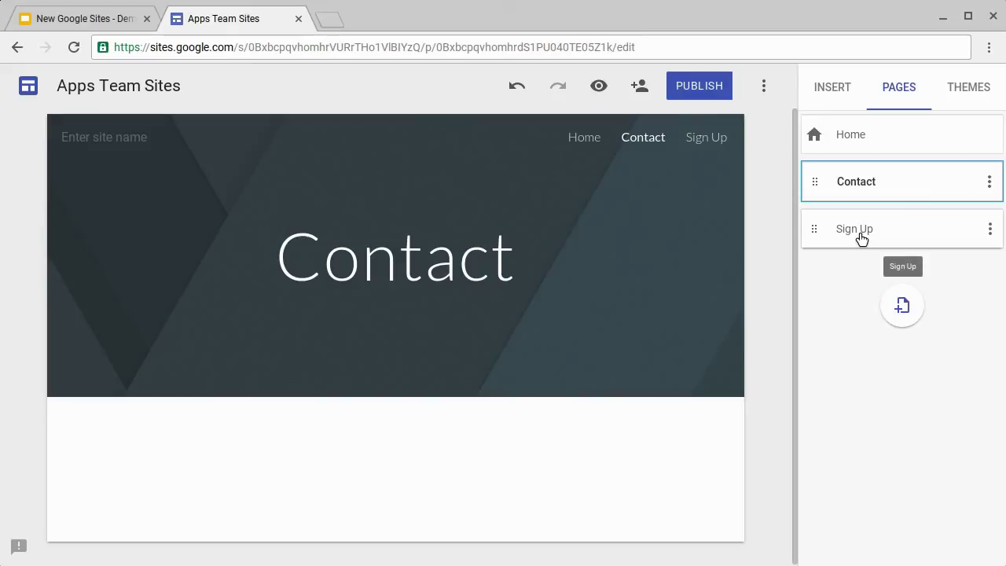
# Drop Sign Up onto Contact as a sub-page, and reveal the next slide bullet.
pyautogui.moveTo(862, 238); pyautogui.dragTo(870, 198)
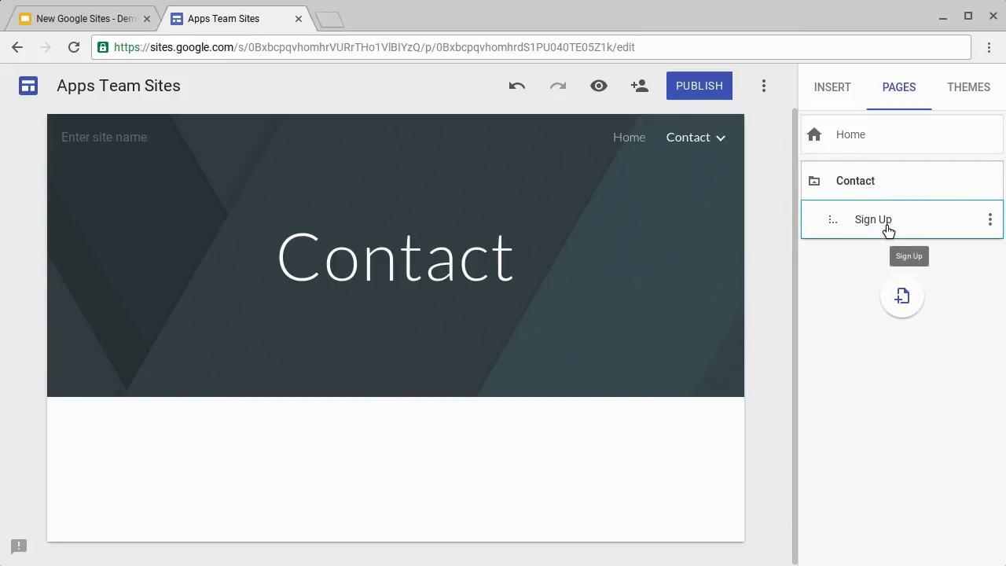
pyautogui.moveTo(702, 147)
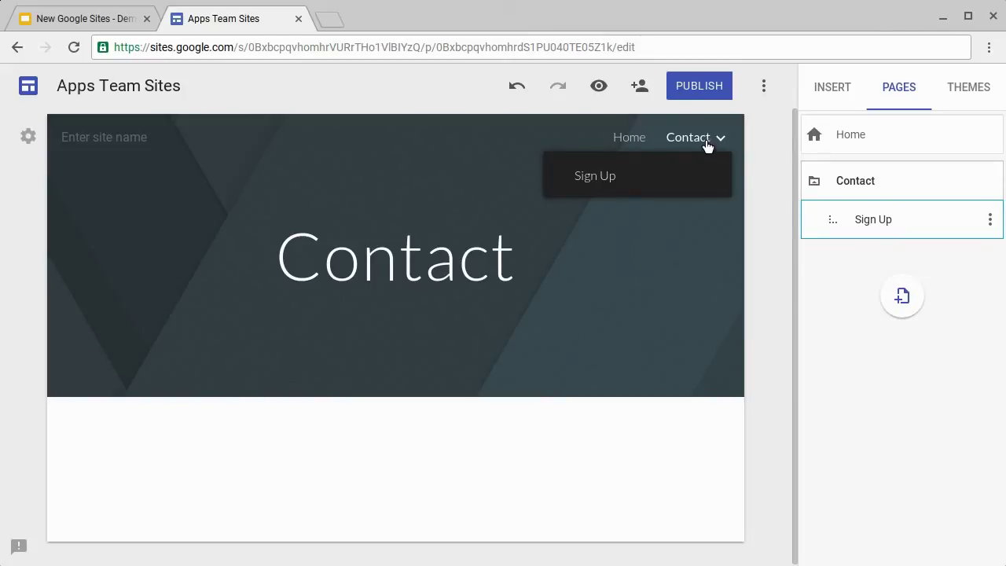
pyautogui.click(116, 27)
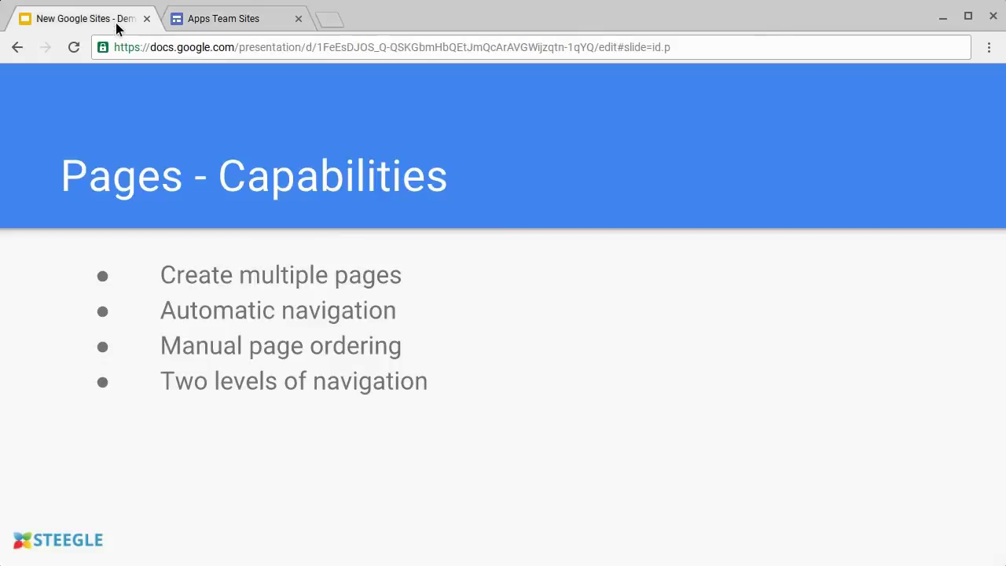
pyautogui.press('Right')
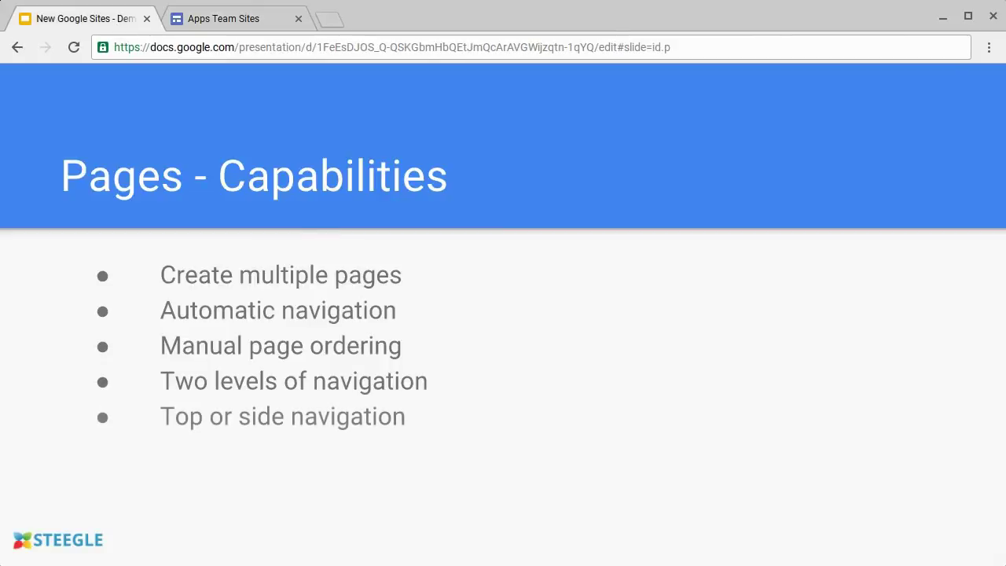
pyautogui.click(193, 24)
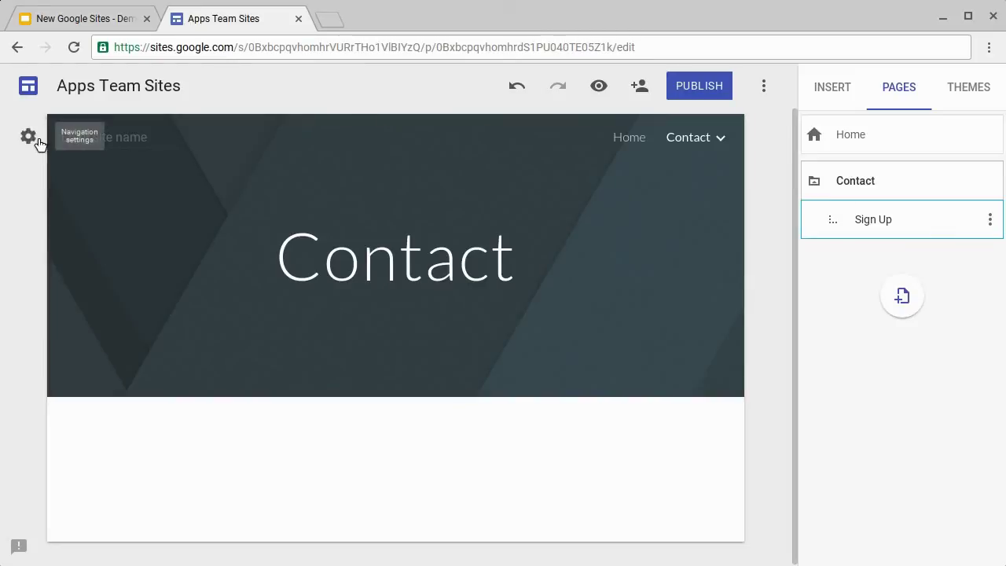
# Switch the site to side navigation, preview its menu, then reveal the 'Different looks for each page' bullet.
pyautogui.click(28, 136)
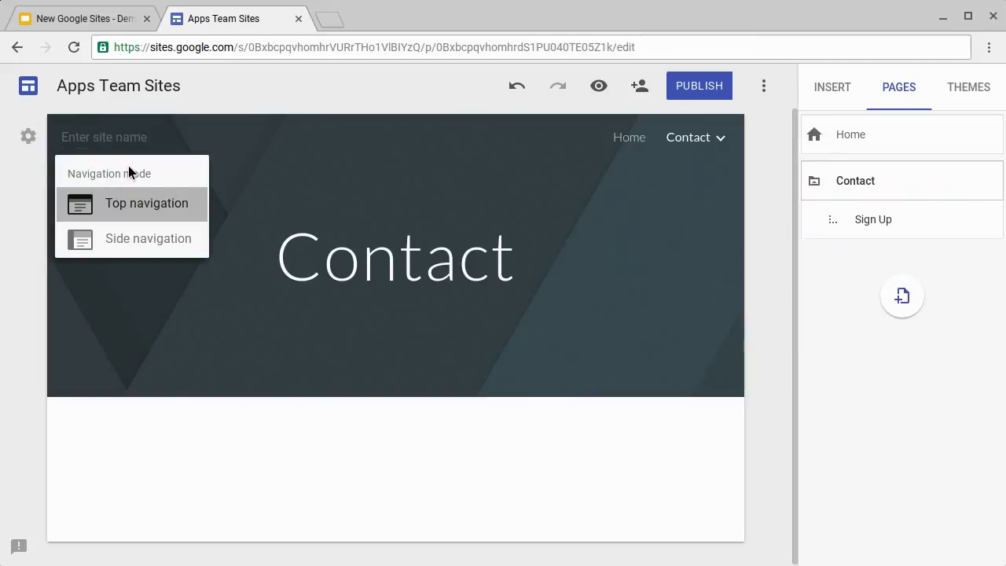
pyautogui.click(152, 241)
pyautogui.click(70, 138)
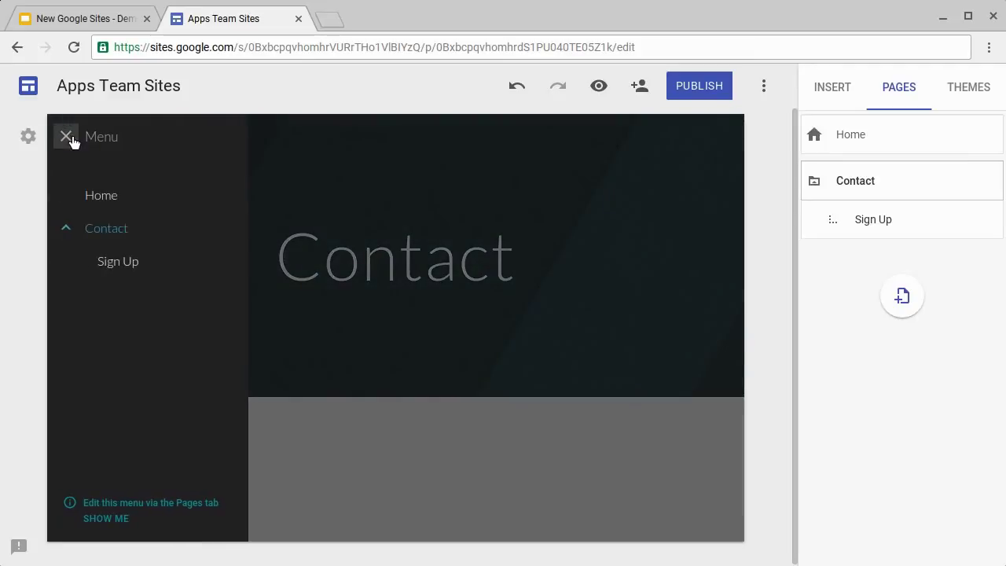
pyautogui.click(70, 136)
pyautogui.click(109, 27)
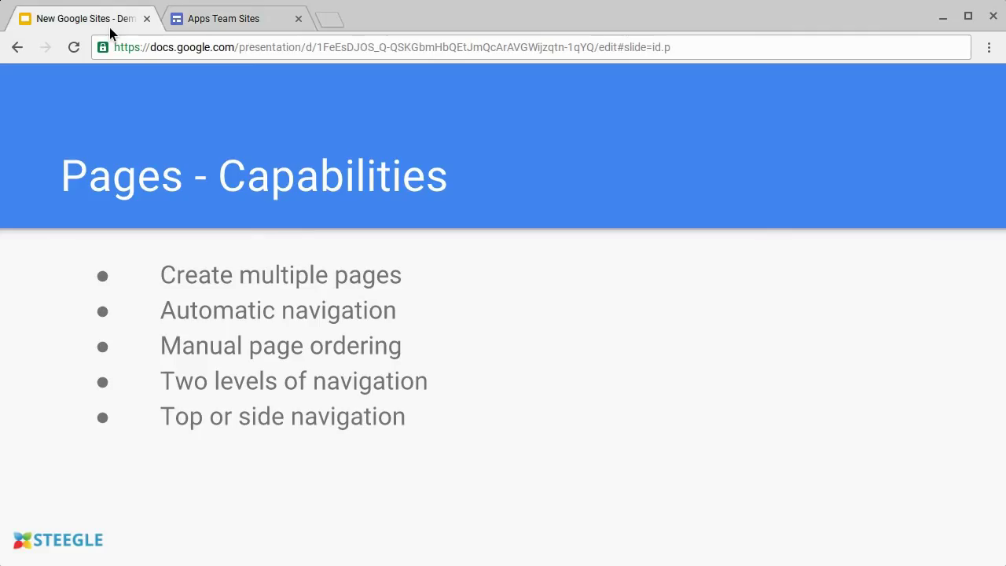
pyautogui.press('Right')
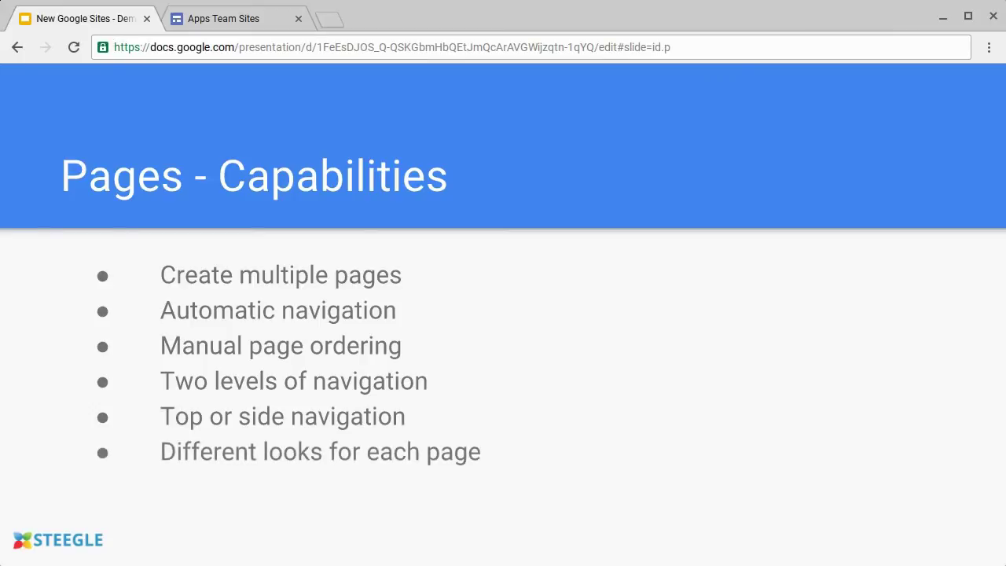
# Open the Home, Sign Up and Contact pages in turn to compare their header looks.
pyautogui.click(209, 24)
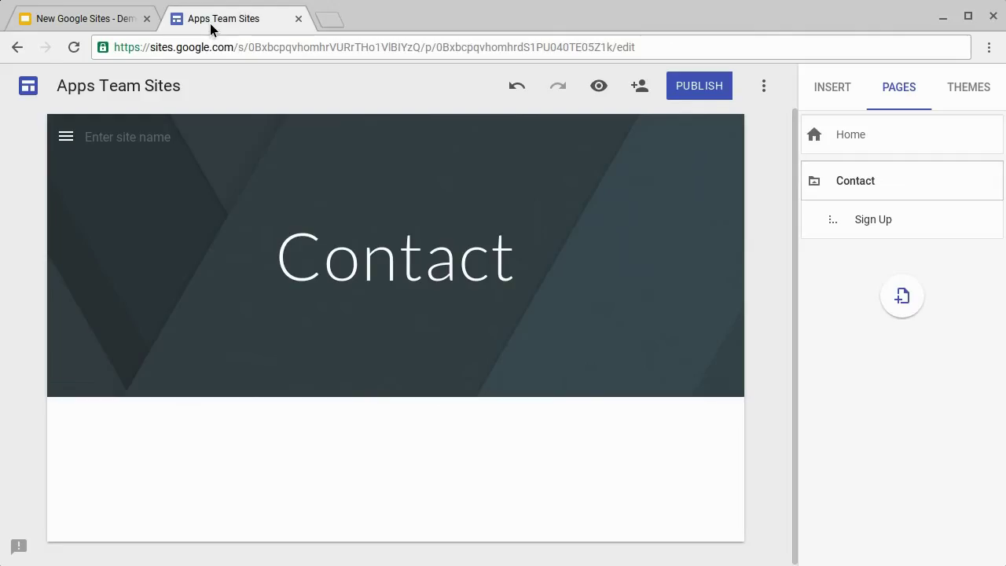
pyautogui.click(894, 142)
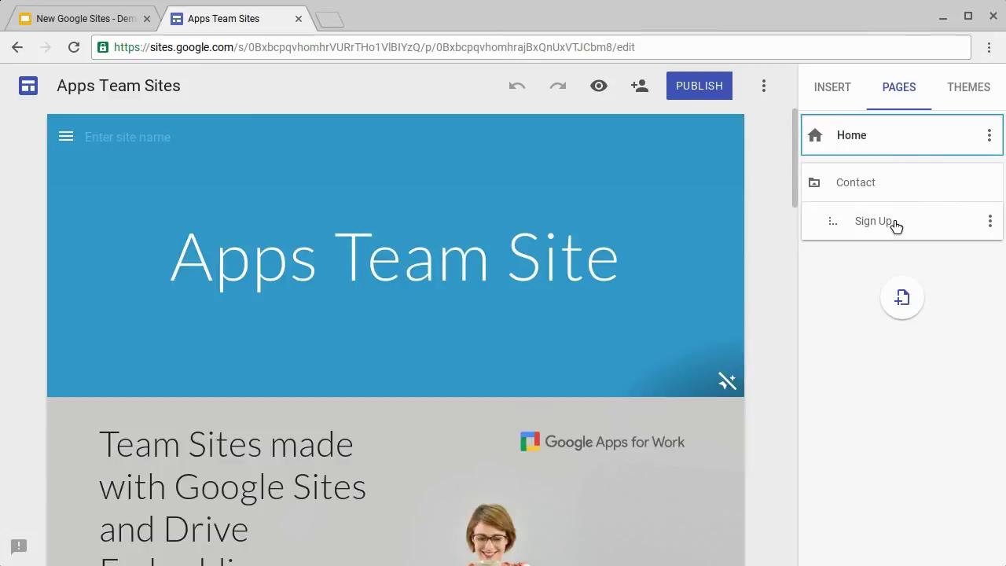
pyautogui.click(896, 229)
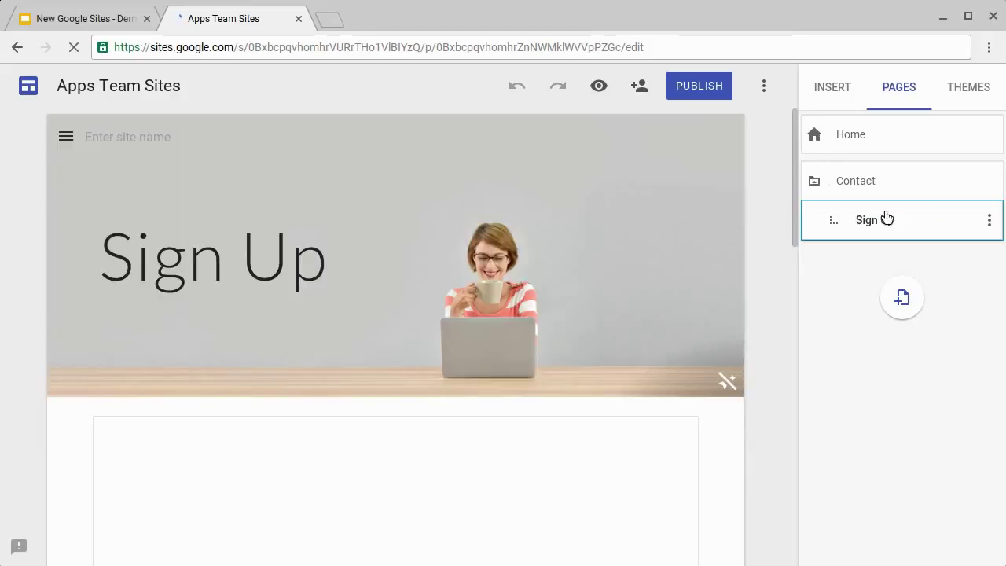
pyautogui.click(845, 185)
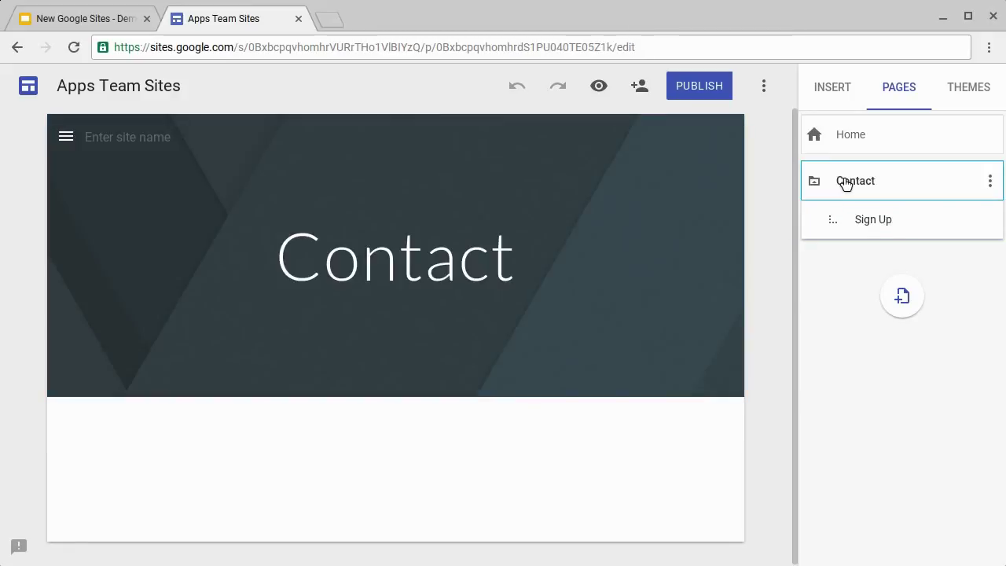
pyautogui.click(64, 24)
# Advance to the Pages - Limitations slide showing 'No non-navigable pages'.
pyautogui.press('Right')
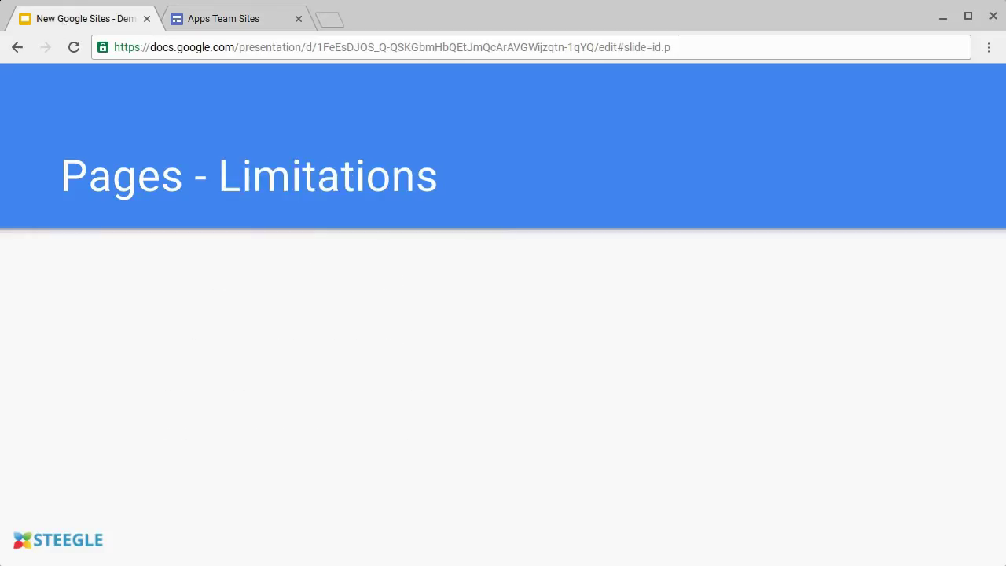
pyautogui.press('Right')
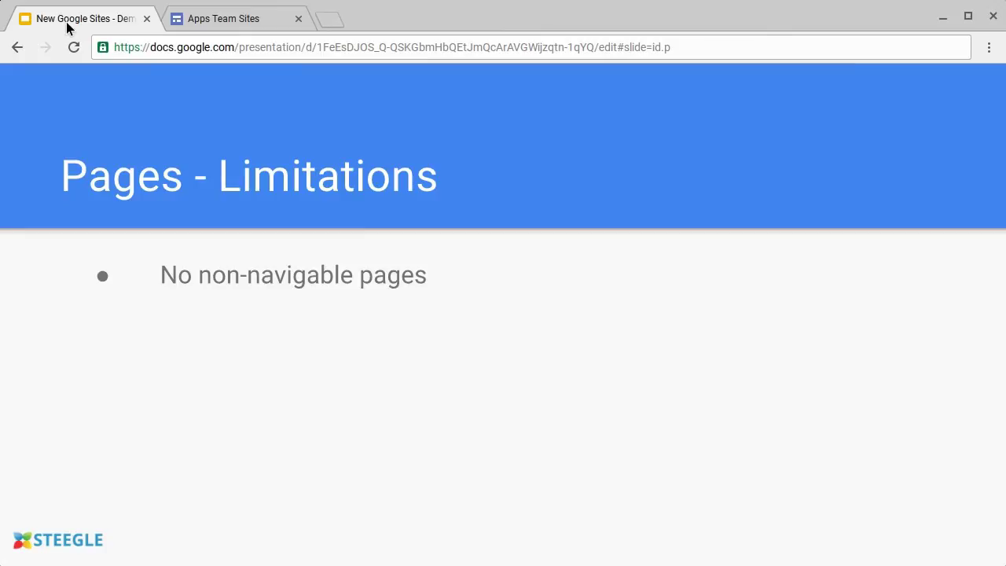
# Create a top-level page named 'Hidden' and check it appears in the side navigation menu.
pyautogui.click(213, 25)
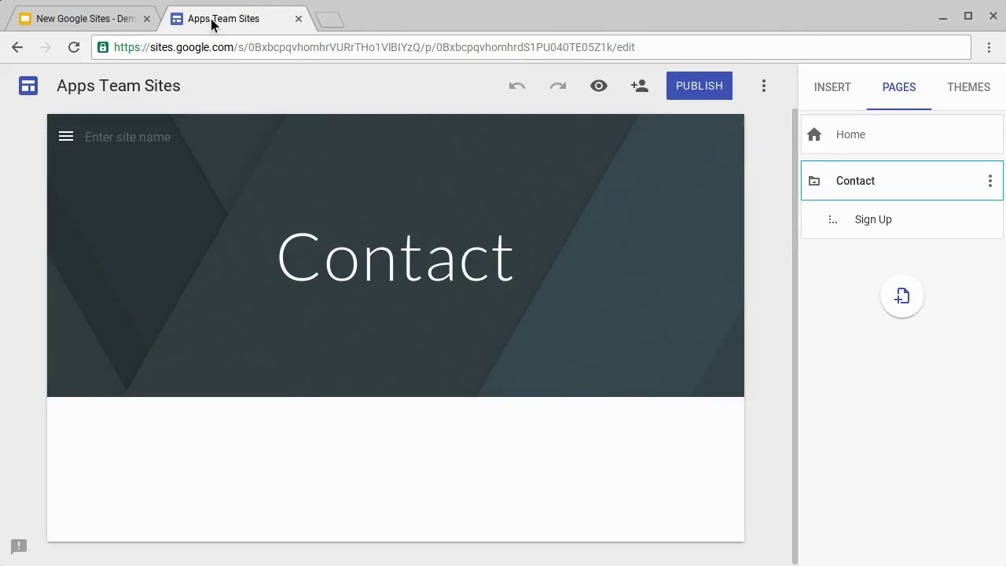
pyautogui.click(901, 297)
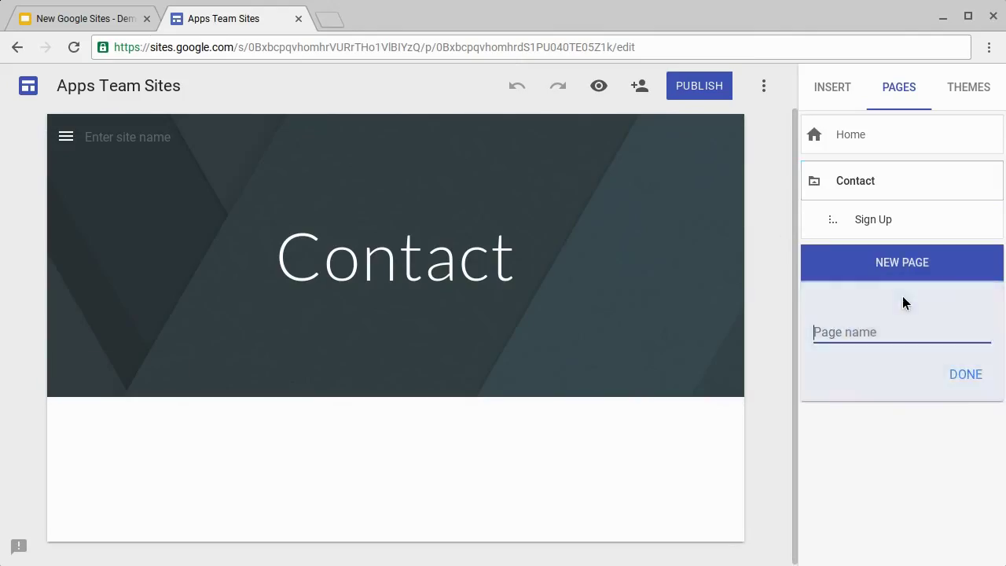
pyautogui.write('Hidden')
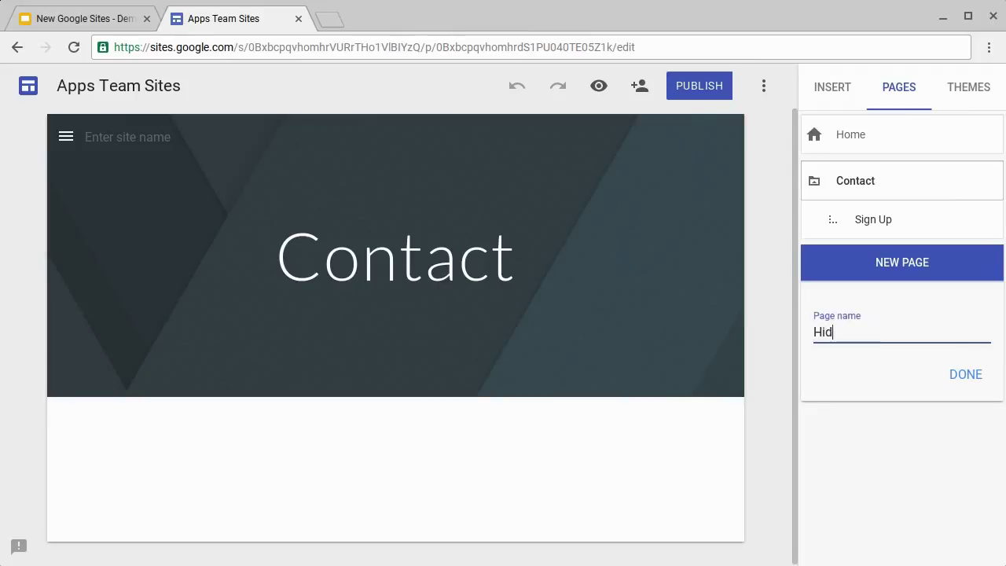
pyautogui.click(978, 385)
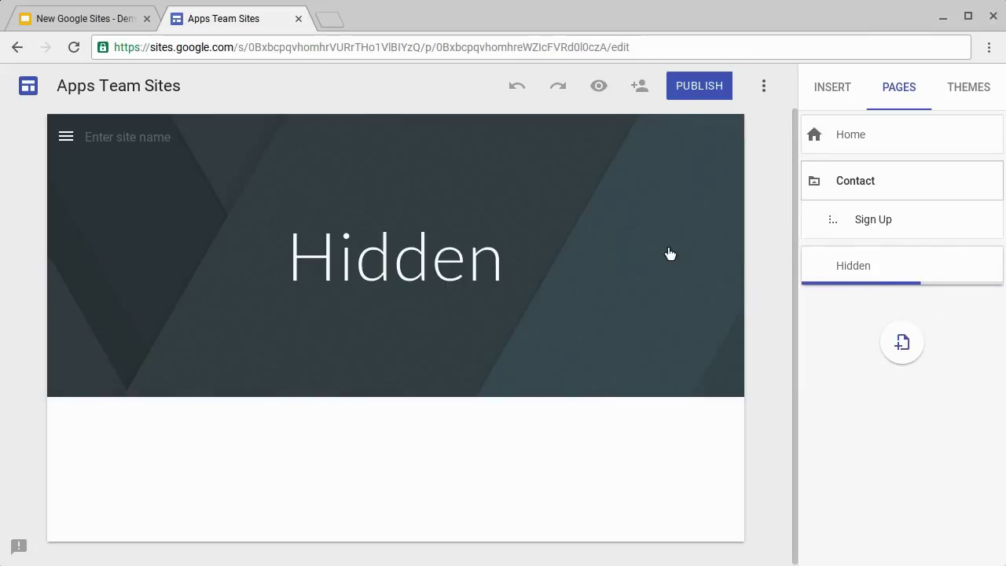
pyautogui.click(70, 141)
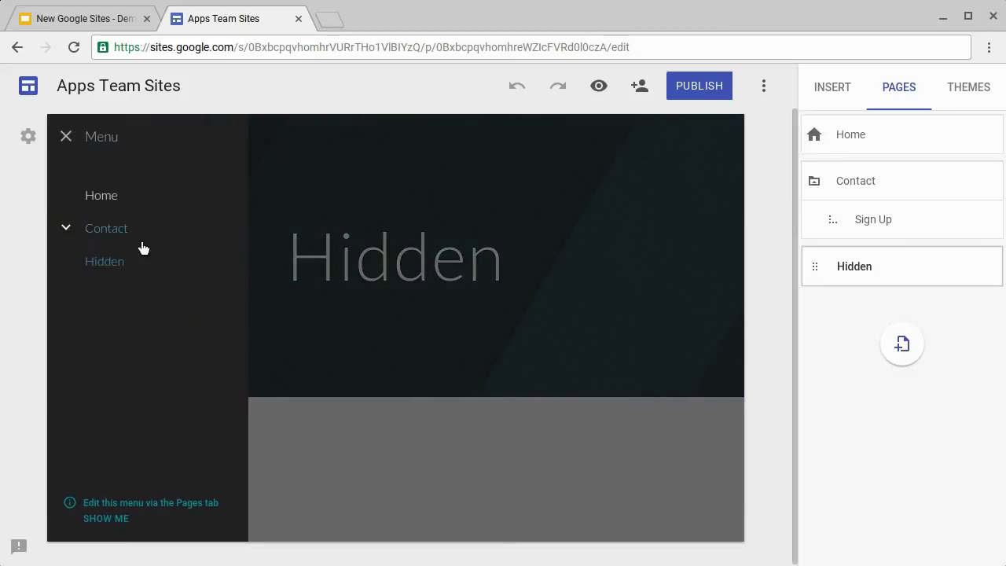
# Reveal the 'No links in navigation' and 'Only 2 levels' bullets, then drag Hidden under Contact.
pyautogui.click(86, 19)
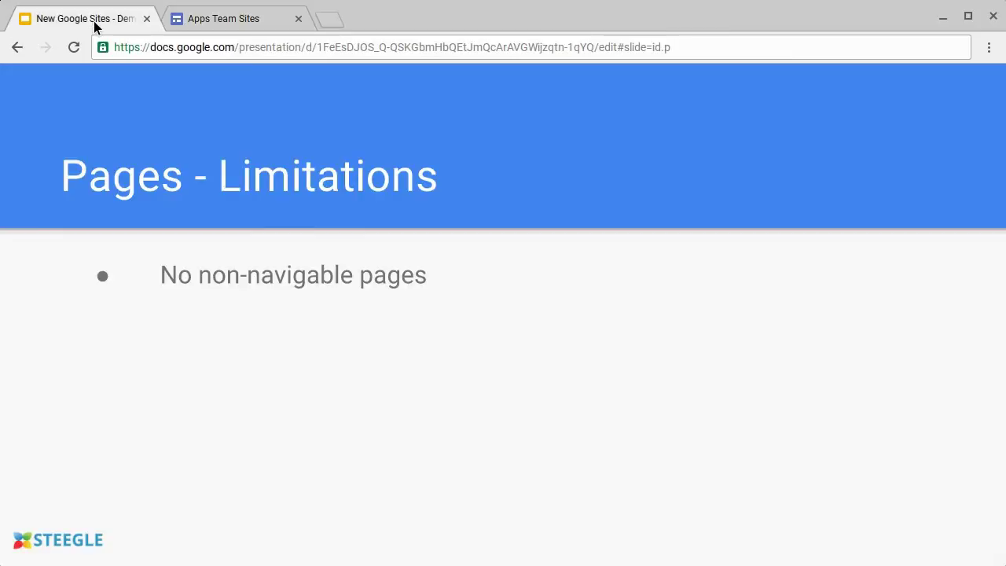
pyautogui.press('Right')
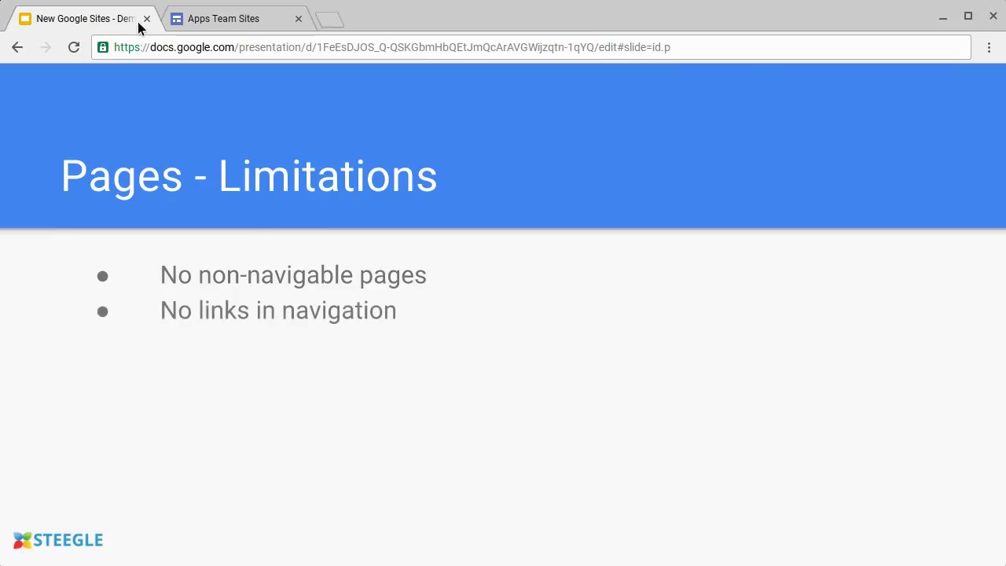
pyautogui.press('Right')
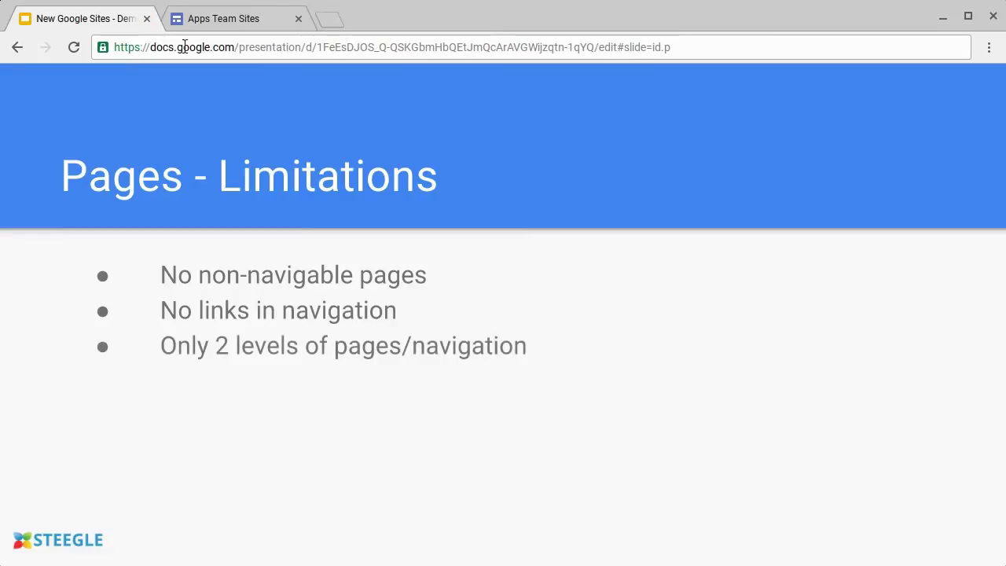
pyautogui.click(193, 22)
pyautogui.moveTo(863, 283); pyautogui.dragTo(906, 230)
# Check the Hidden page's options menu, then reveal the slide bullet about recovering deleted pages.
pyautogui.click(990, 260)
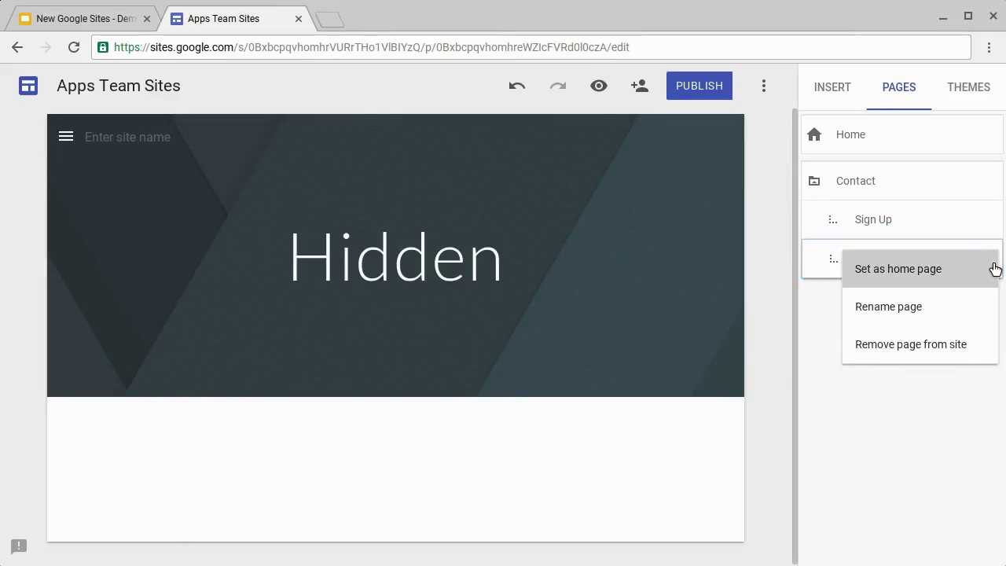
pyautogui.click(972, 430)
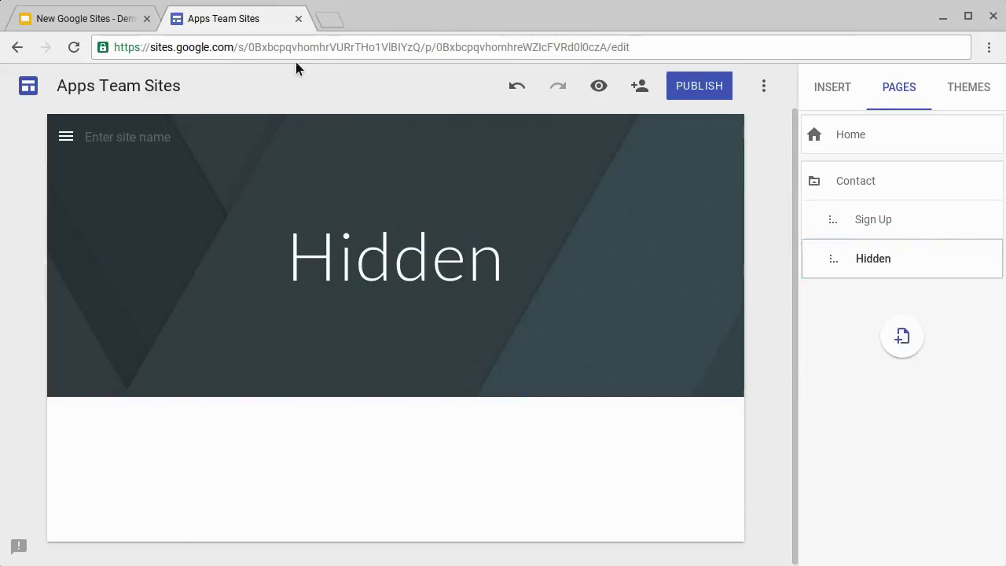
pyautogui.click(97, 21)
pyautogui.press('Right')
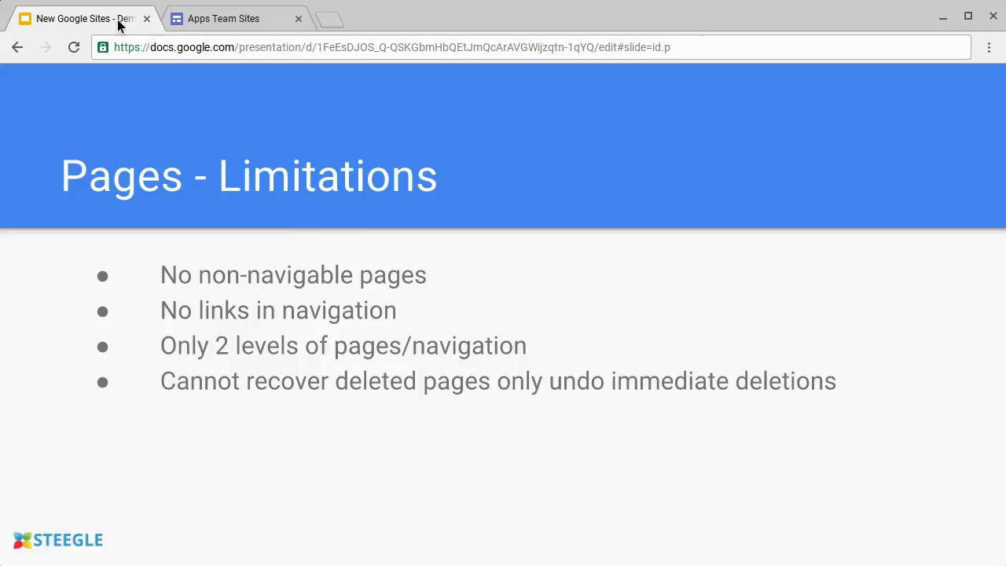
# Remove the Hidden page from the site and restore it from the snackbar.
pyautogui.click(208, 22)
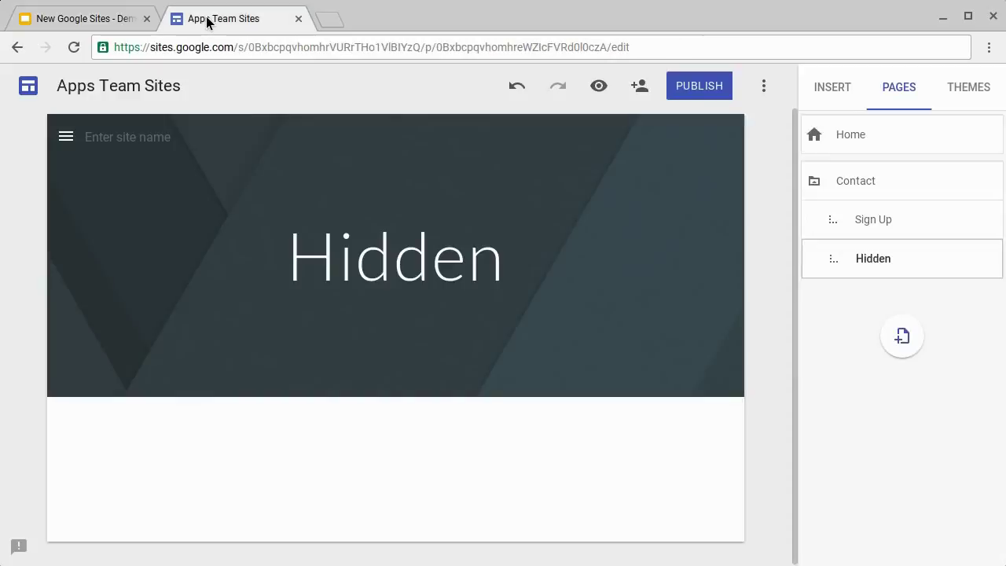
pyautogui.click(995, 265)
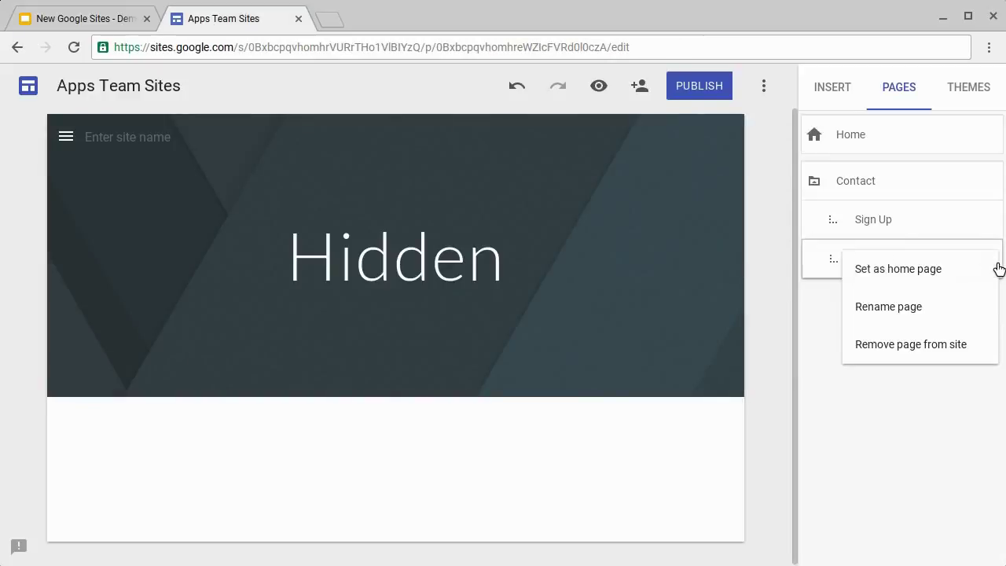
pyautogui.click(961, 351)
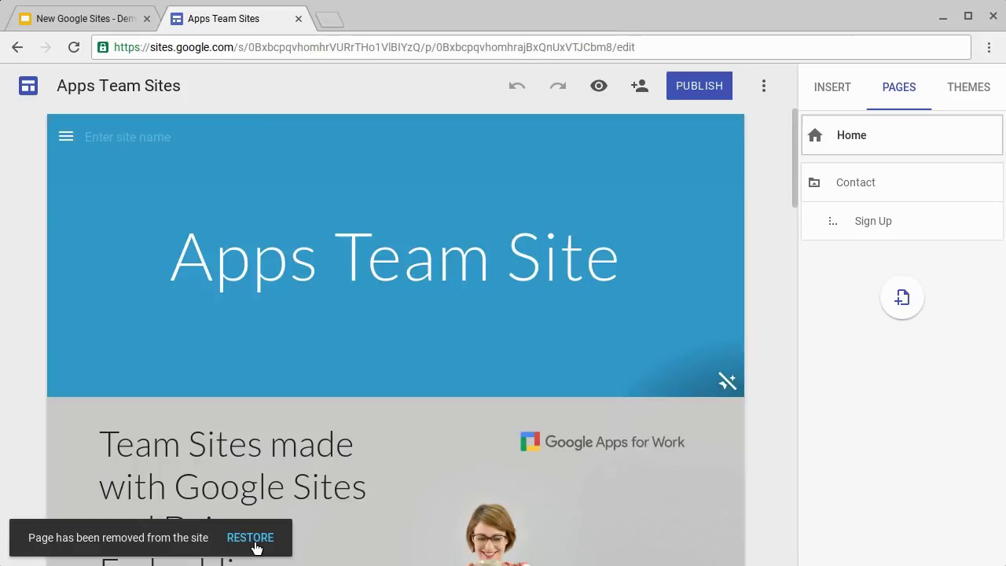
pyautogui.click(252, 542)
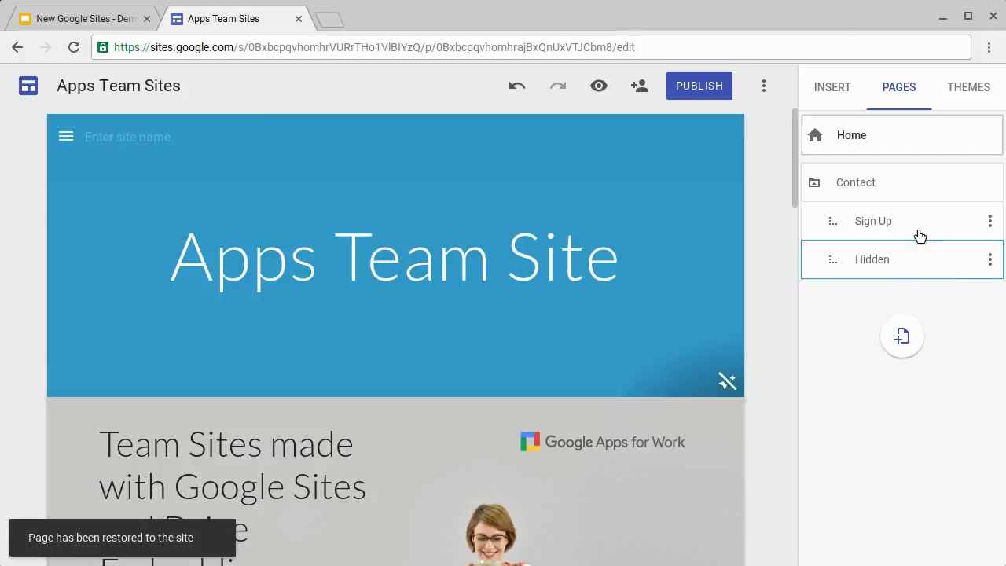